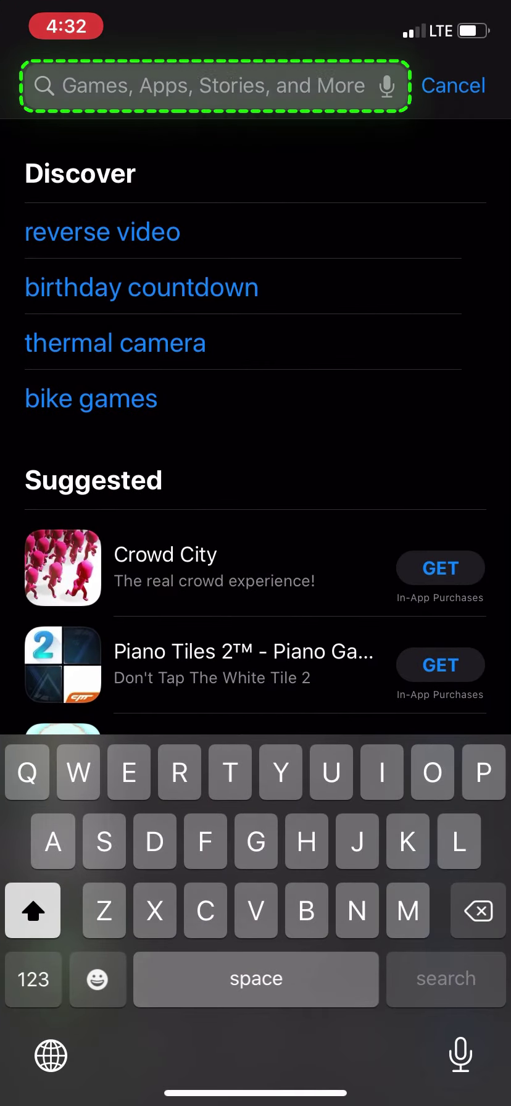
Step: Search the App Store for 'Goose ch' to find the GooseChase app
text(Goose ch)
click(112, 163)
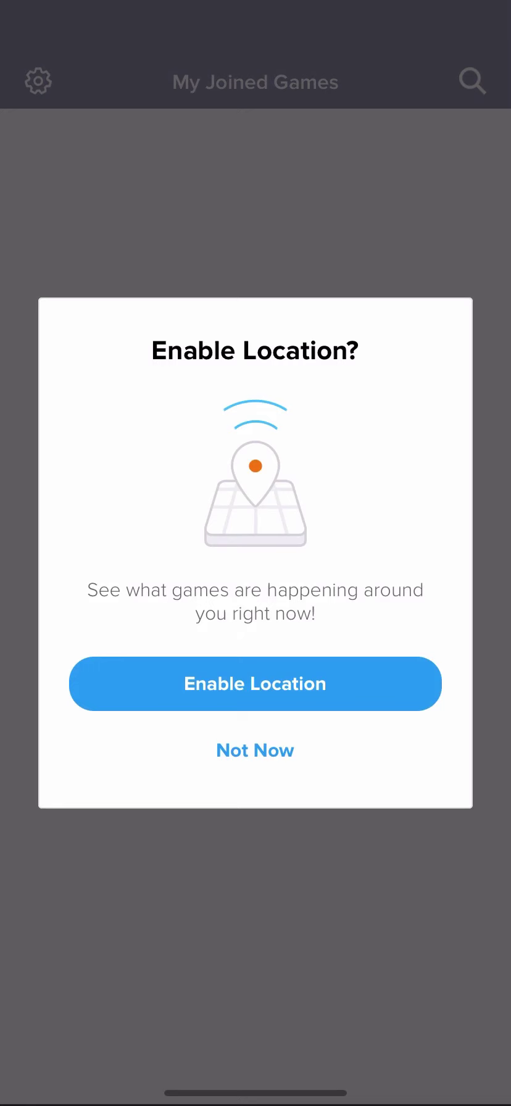
Step: Allow location access, search '2021 games across', and open the 2021 Games Across Acadiana details
click(255, 683)
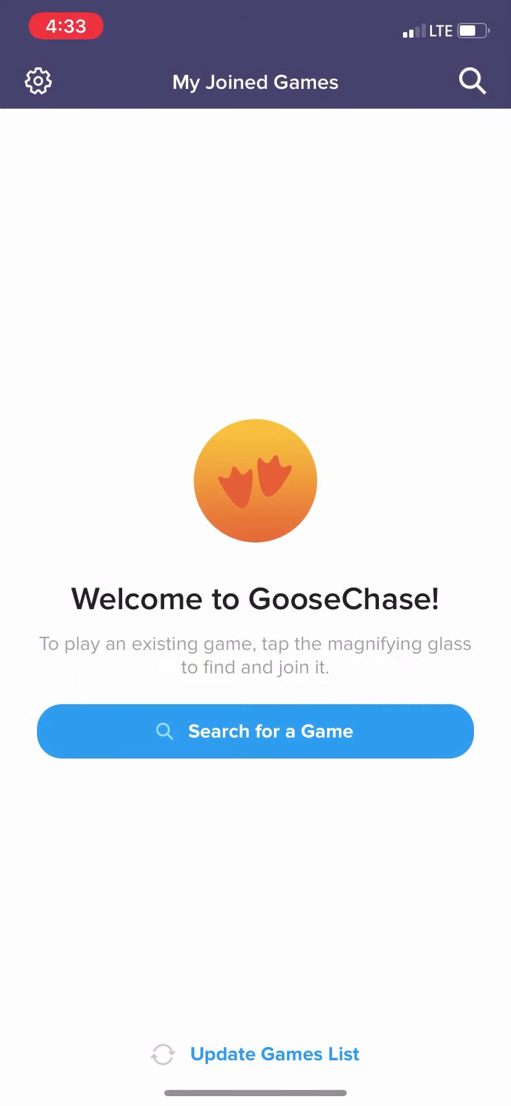
click(255, 733)
click(142, 148)
click(33, 979)
text(2021 gam)
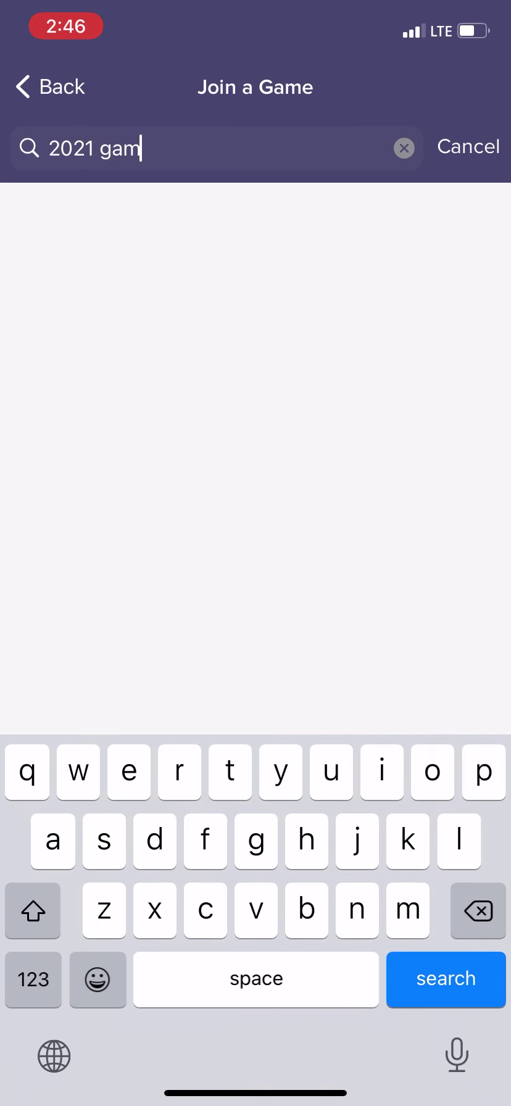
text(es across acadiana)
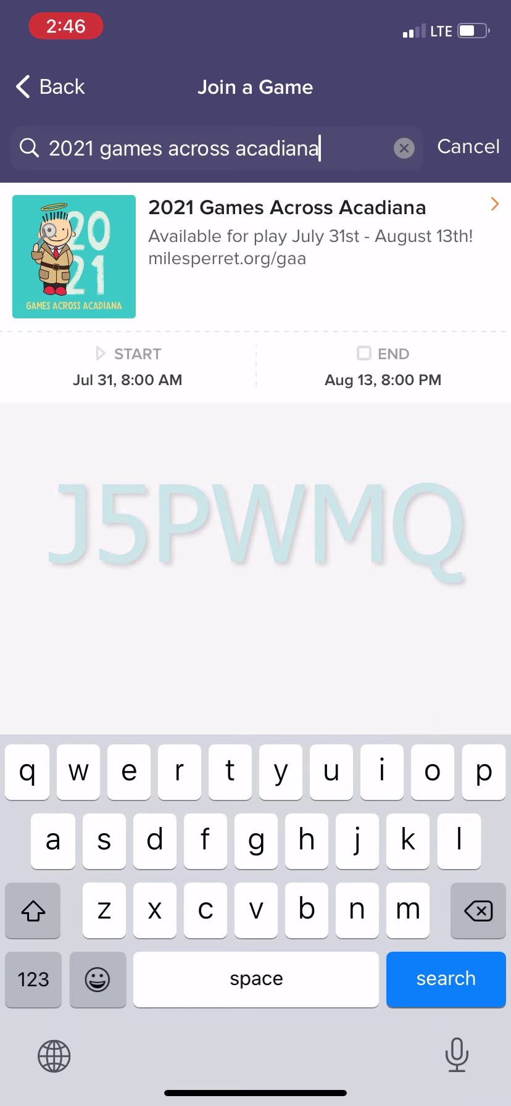
click(278, 246)
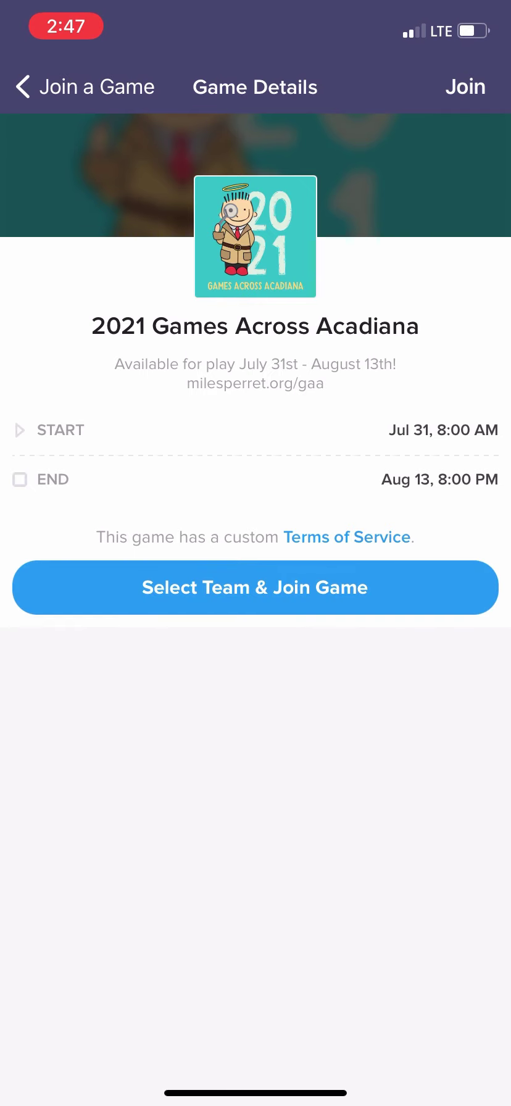
Step: Accept the game's terms of service, then try SherryGH and cancel the access-code alert
click(255, 587)
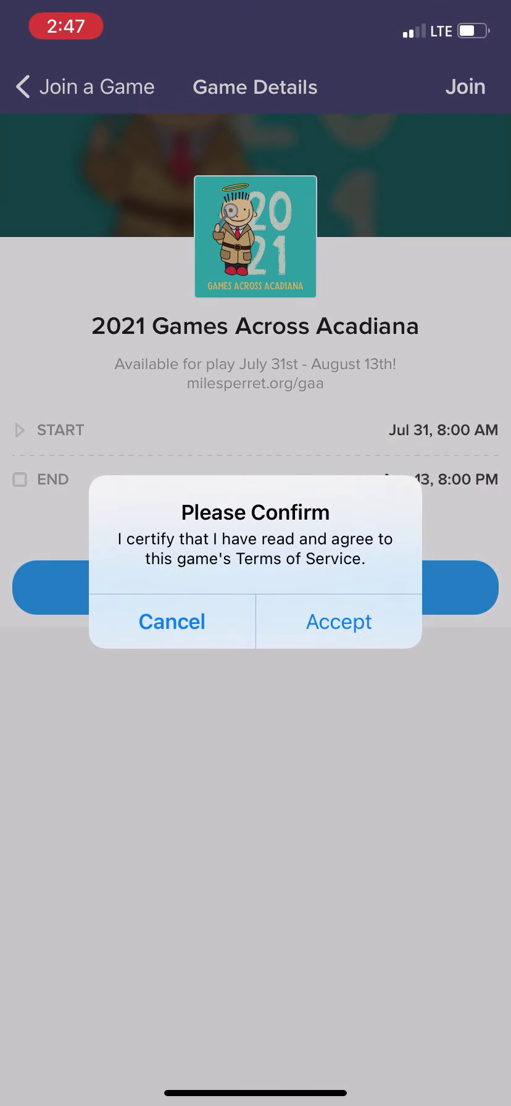
click(339, 621)
click(338, 621)
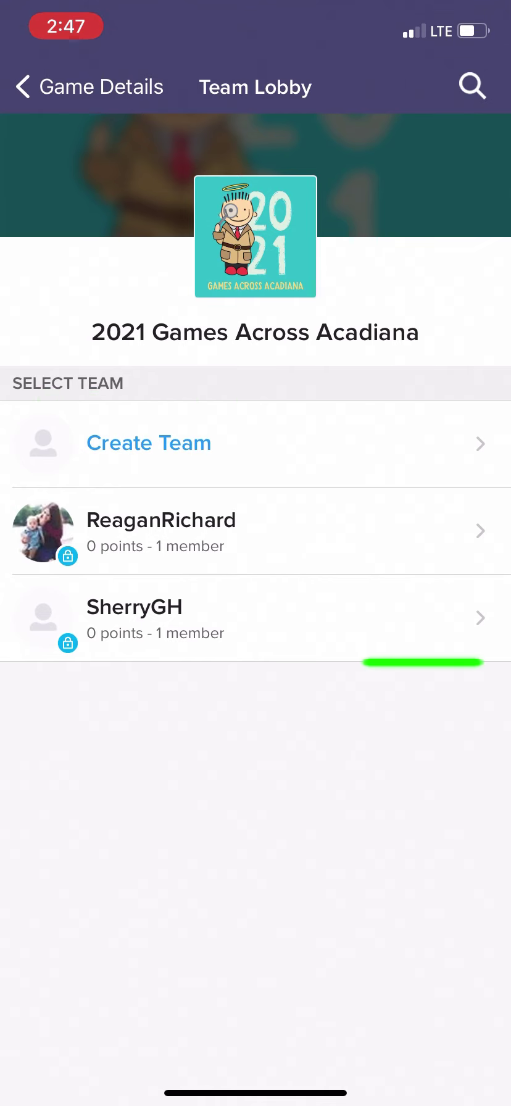
click(134, 617)
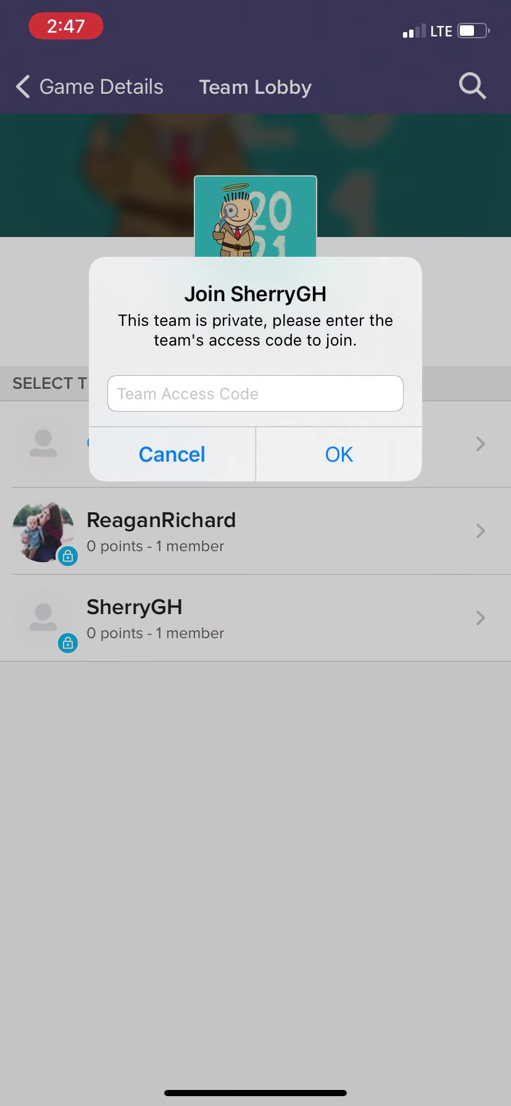
click(171, 454)
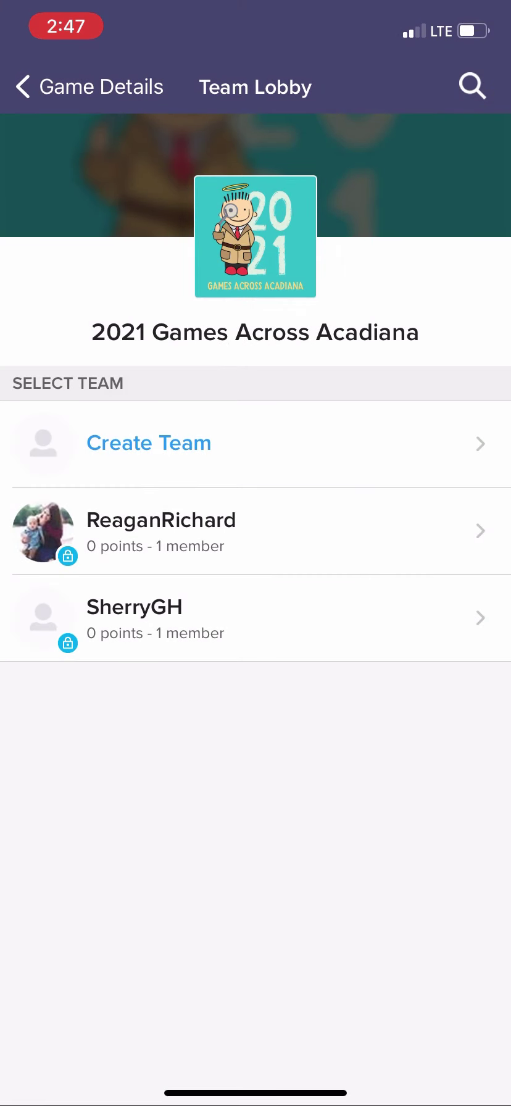
click(148, 442)
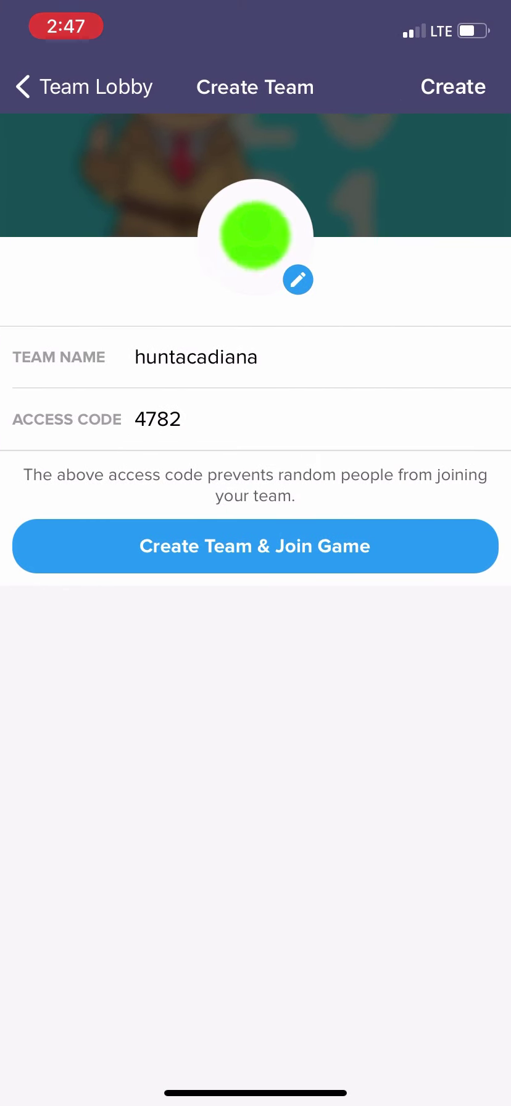
click(197, 357)
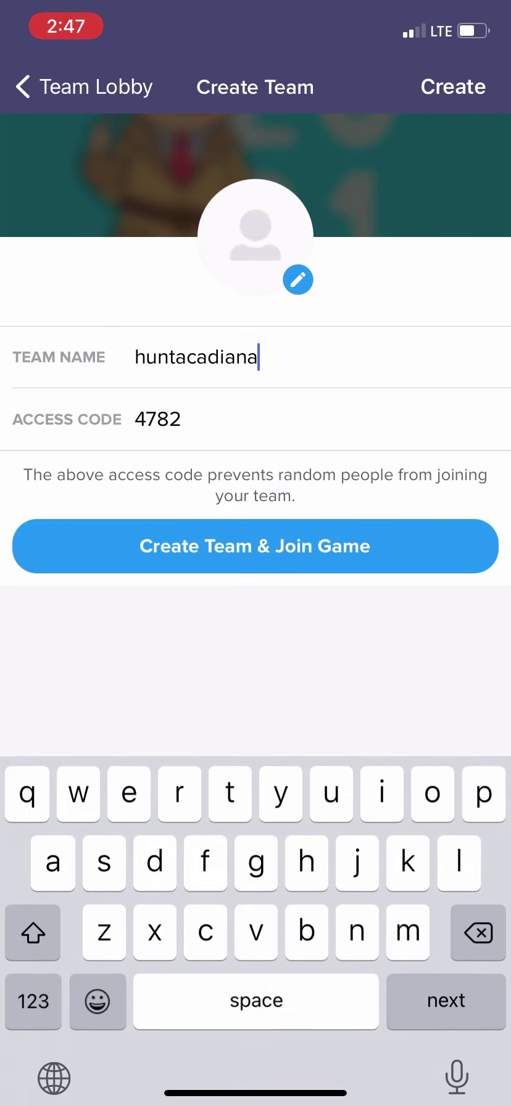
text(famil)
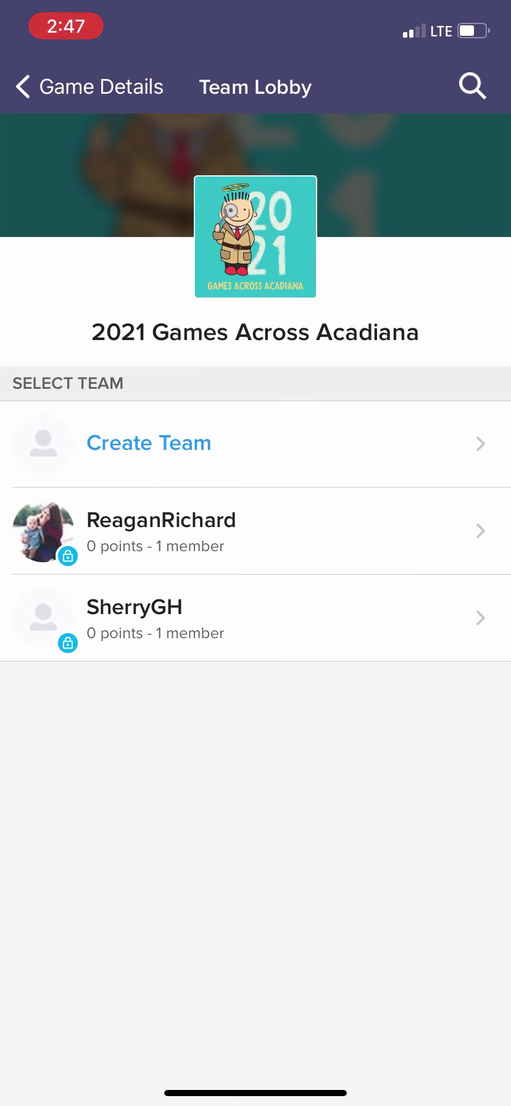
Step: Join the hunt with the SherryGH team and enable organizer notifications
click(247, 617)
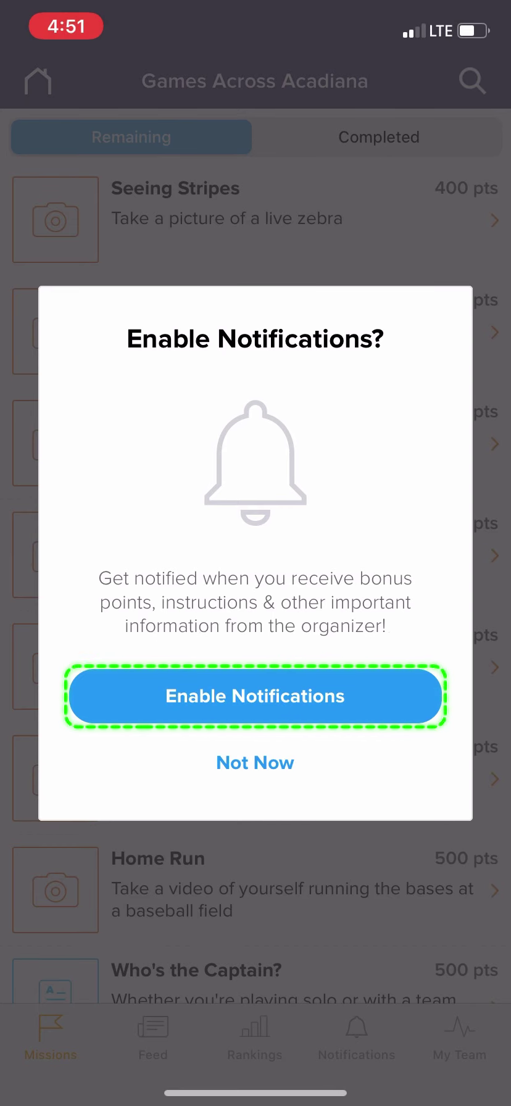
click(255, 763)
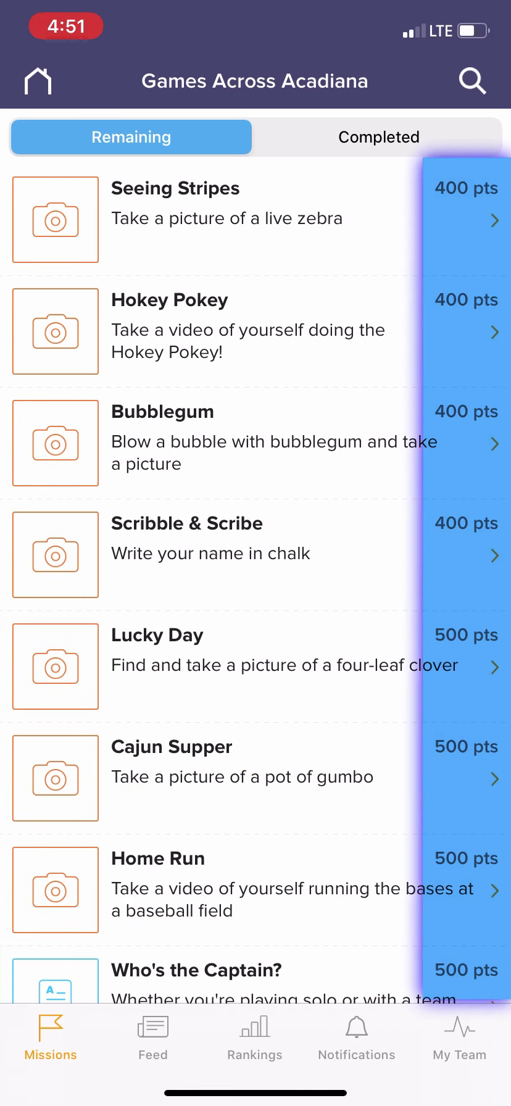
scroll(256, 584, down, 2)
scroll(256, 584, down, 2)
scroll(256, 584, down, 3)
scroll(256, 584, up, 3)
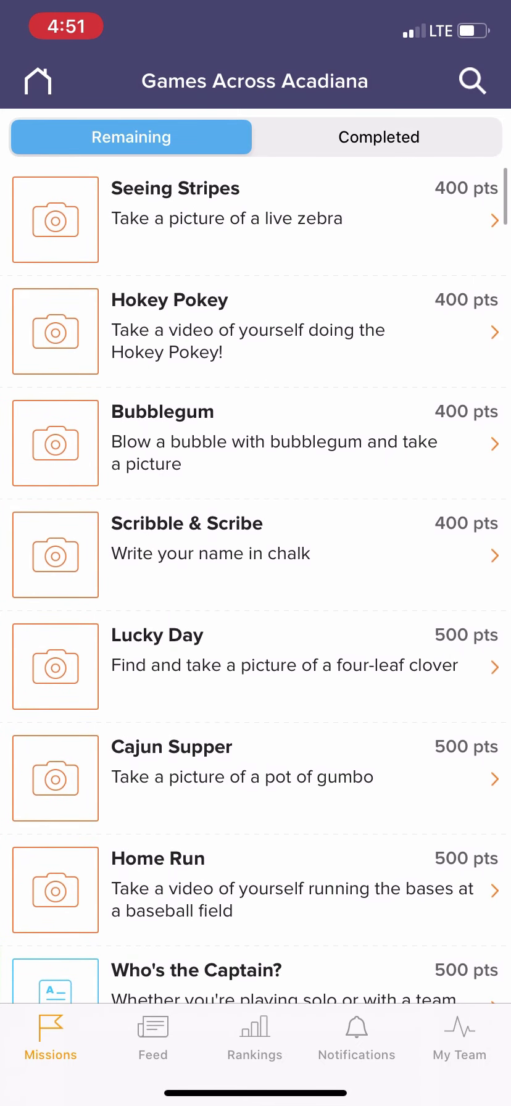
click(256, 332)
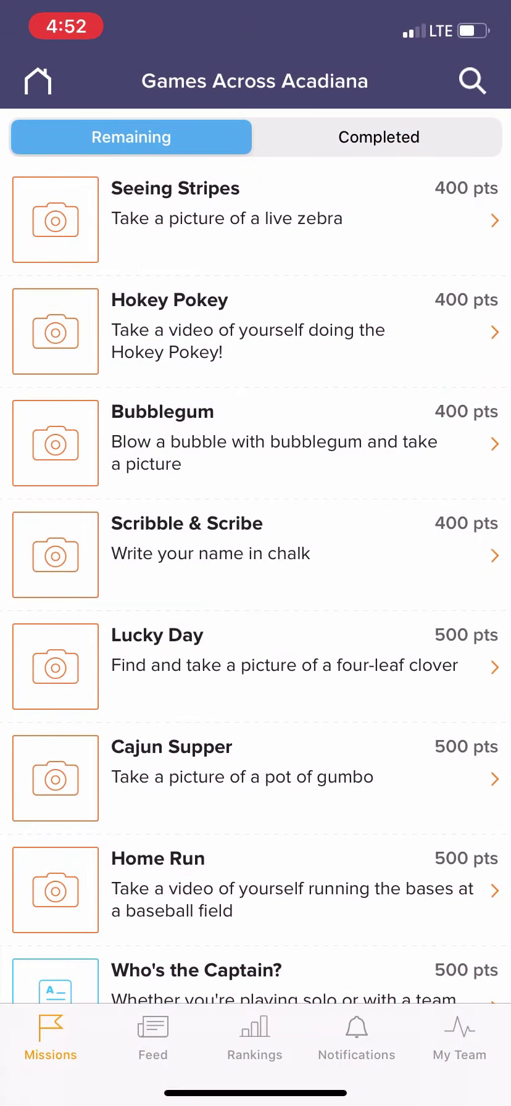
Step: Open the 400-point Seeing Stripes zebra photo mission's details
click(247, 219)
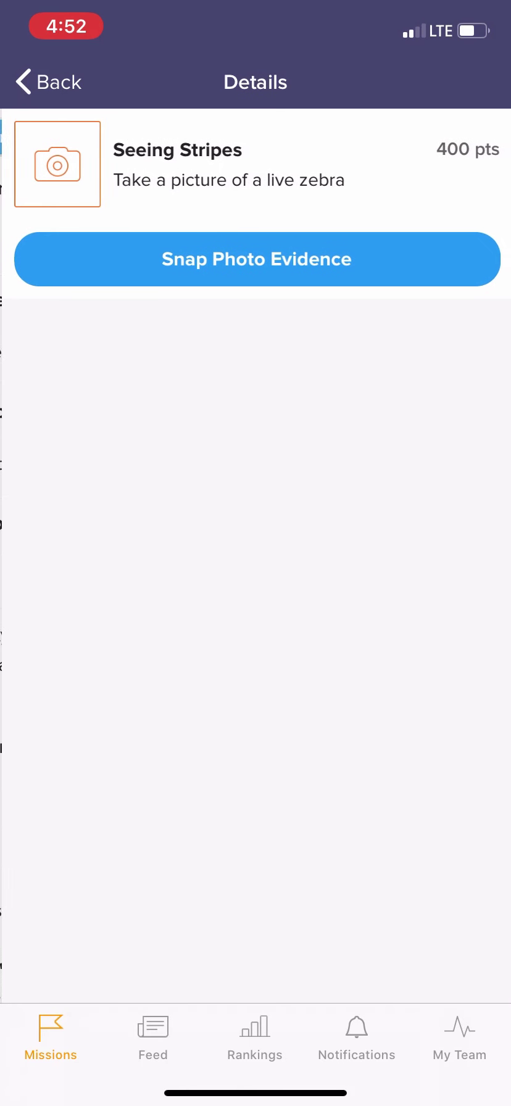